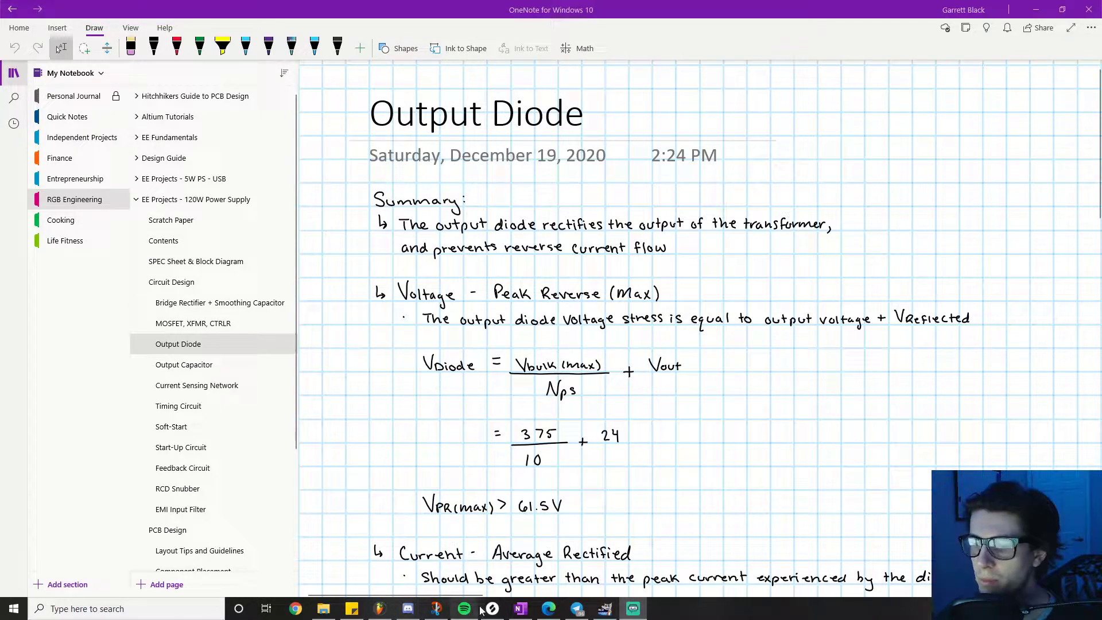
# Step: Bring the ucc28c44-q1.pdf datasheet with the flyback reference schematic to the front from the taskbar
pyautogui.moveTo(557, 616)
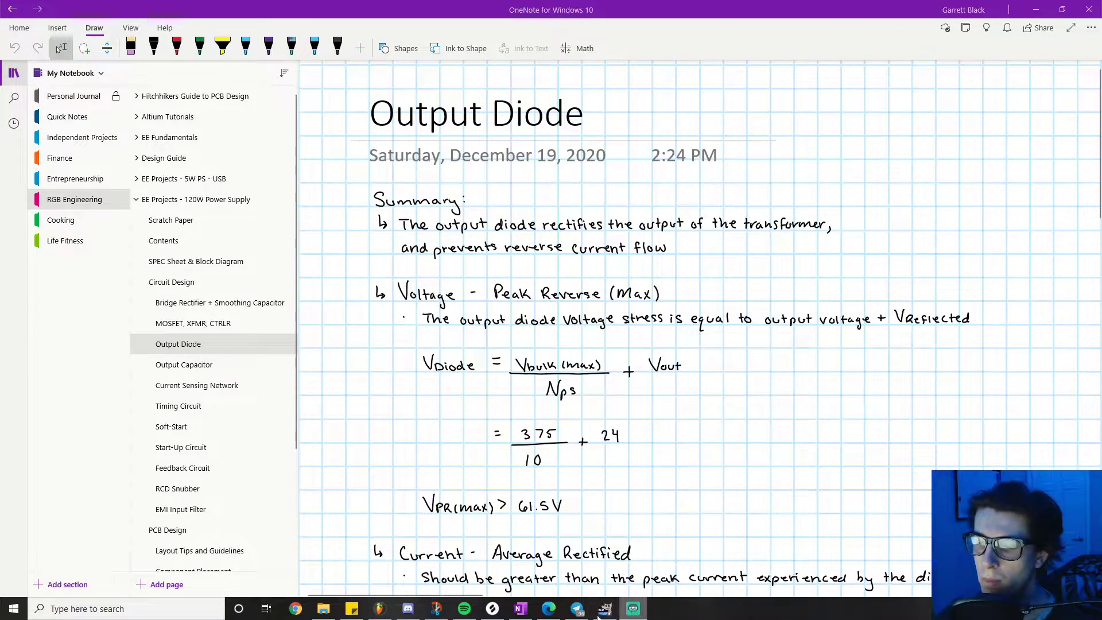
pyautogui.click(549, 609)
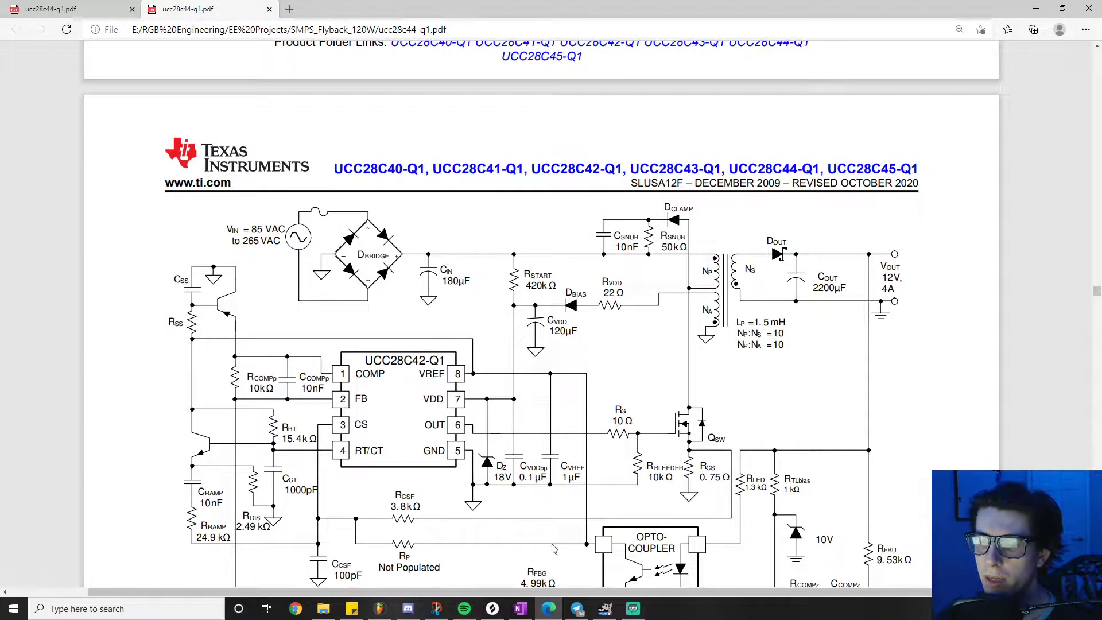
pyautogui.click(549, 608)
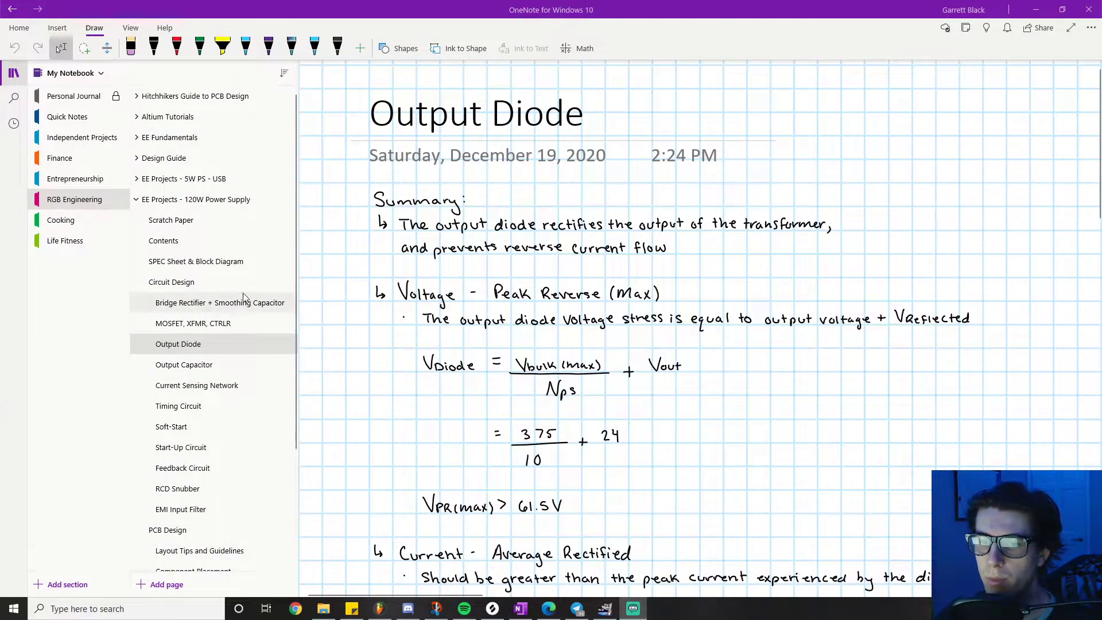
pyautogui.click(555, 614)
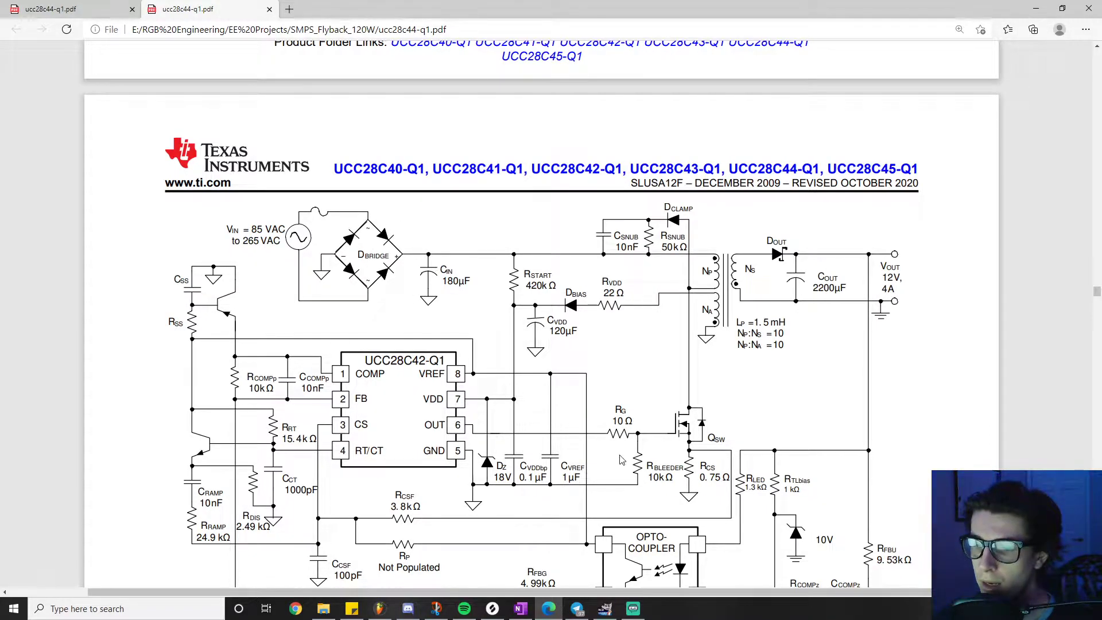
pyautogui.click(551, 612)
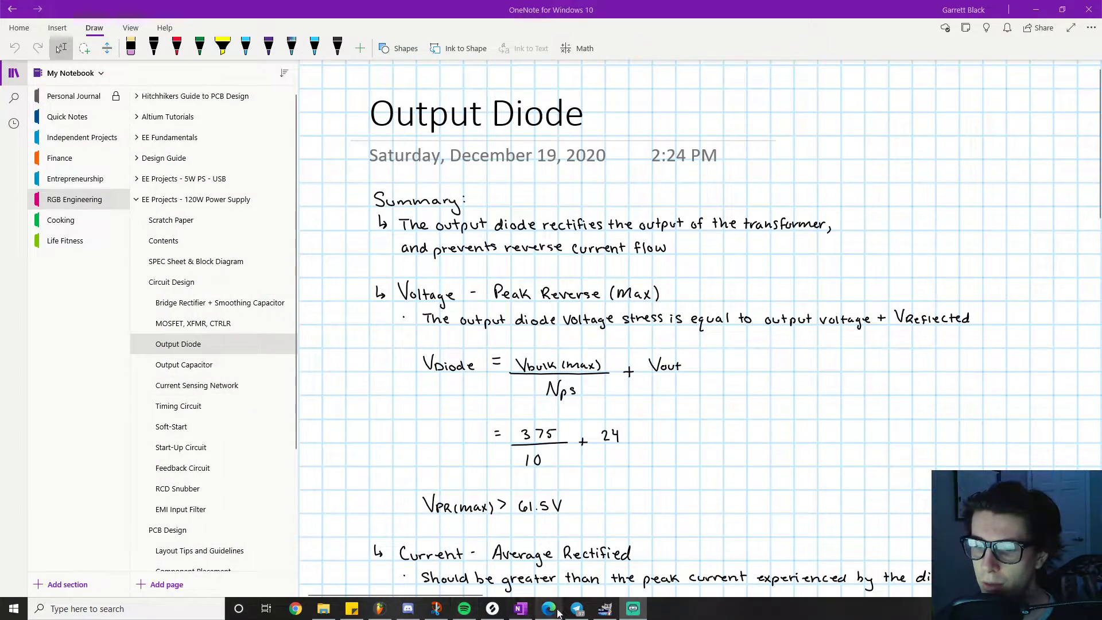
pyautogui.click(552, 611)
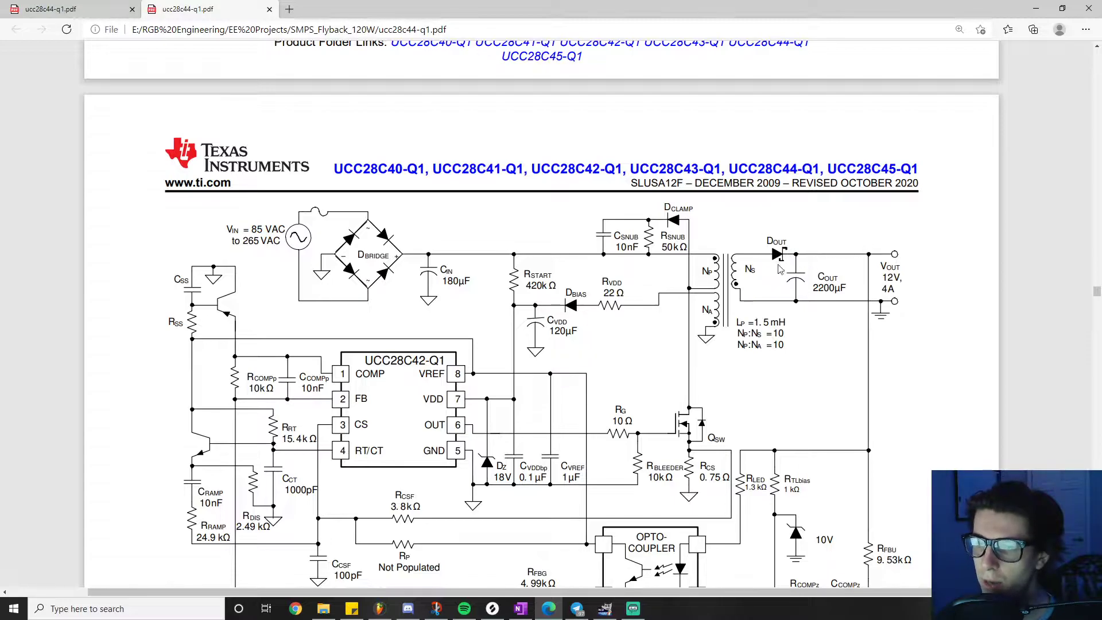
# Step: Switch to the other datasheet copy and find Equation 14 on page 26, giving 13.634 A diode peak current
pyautogui.click(65, 7)
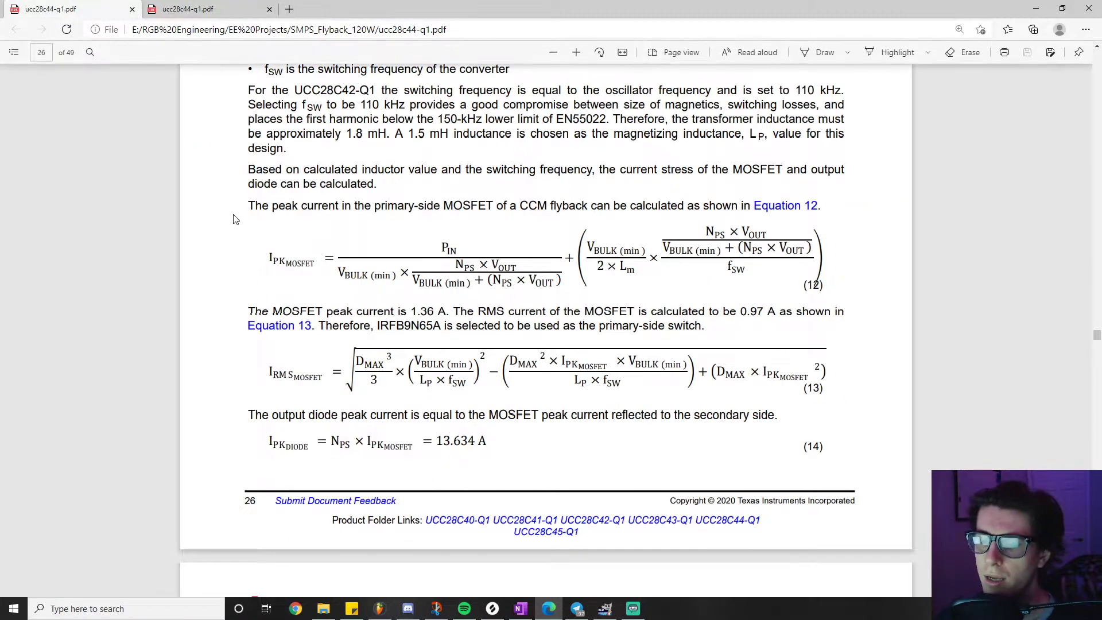
pyautogui.scroll(3, 264, 230)
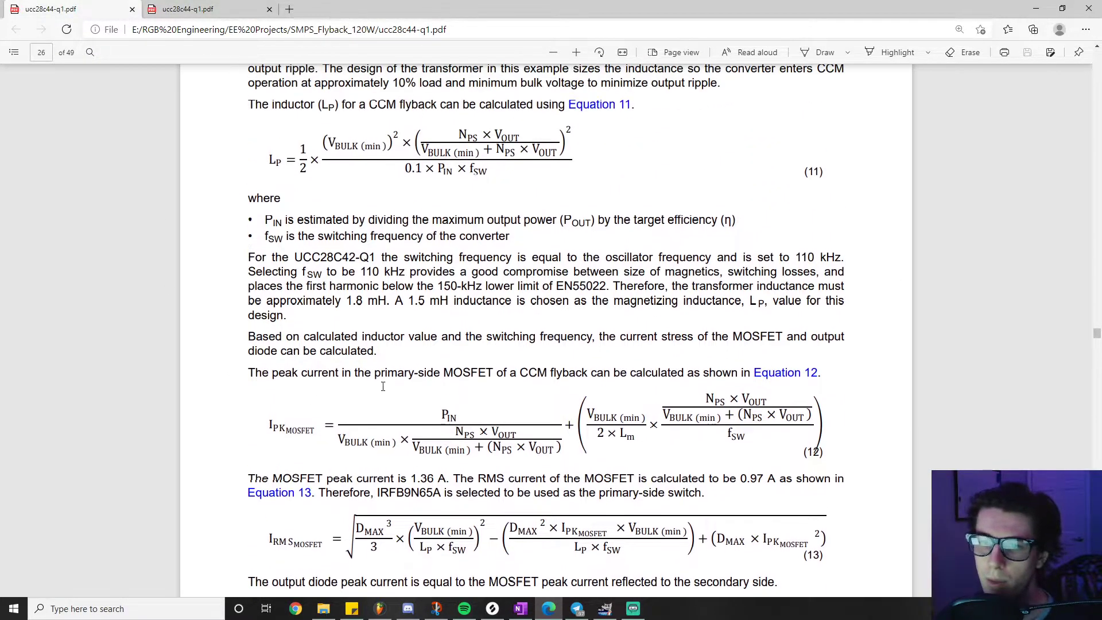
pyautogui.scroll(10, 305, 319)
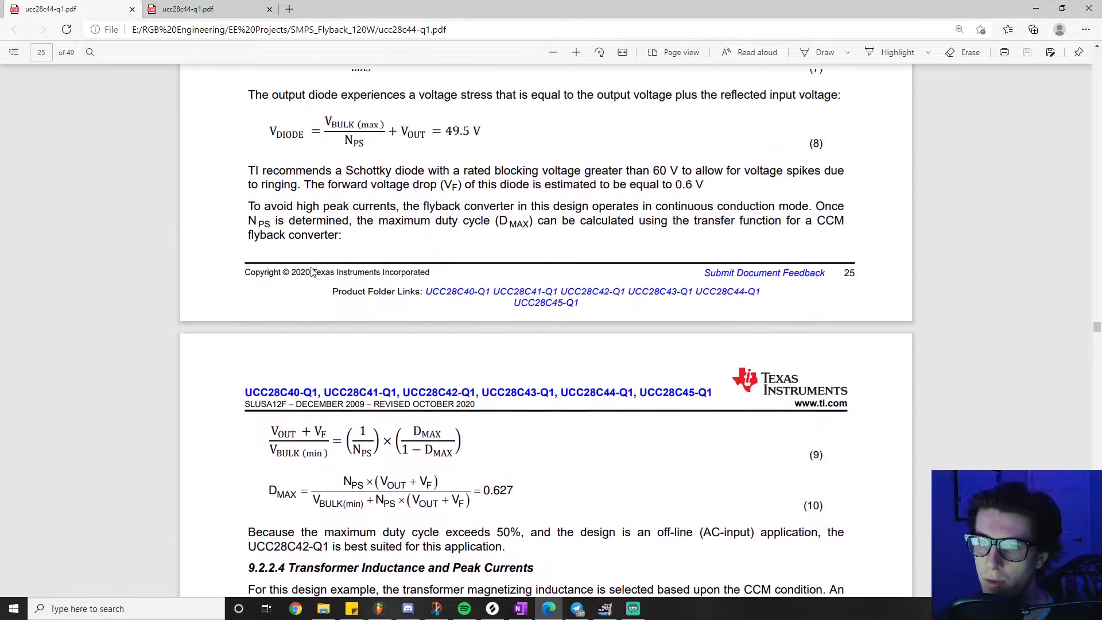
pyautogui.scroll(15, 312, 272)
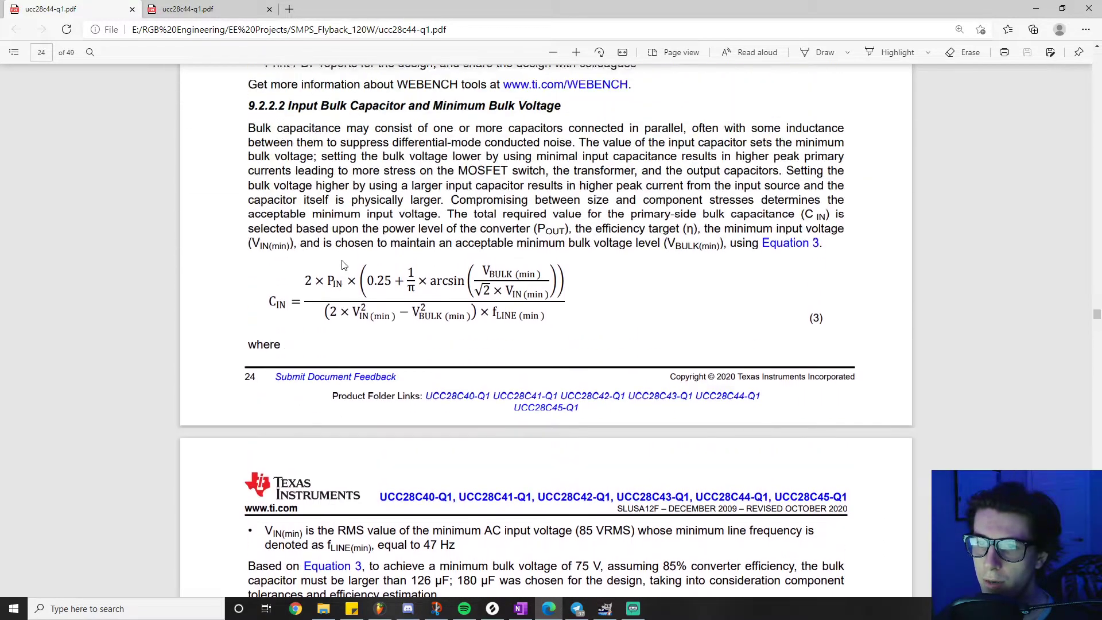
pyautogui.scroll(8, 344, 264)
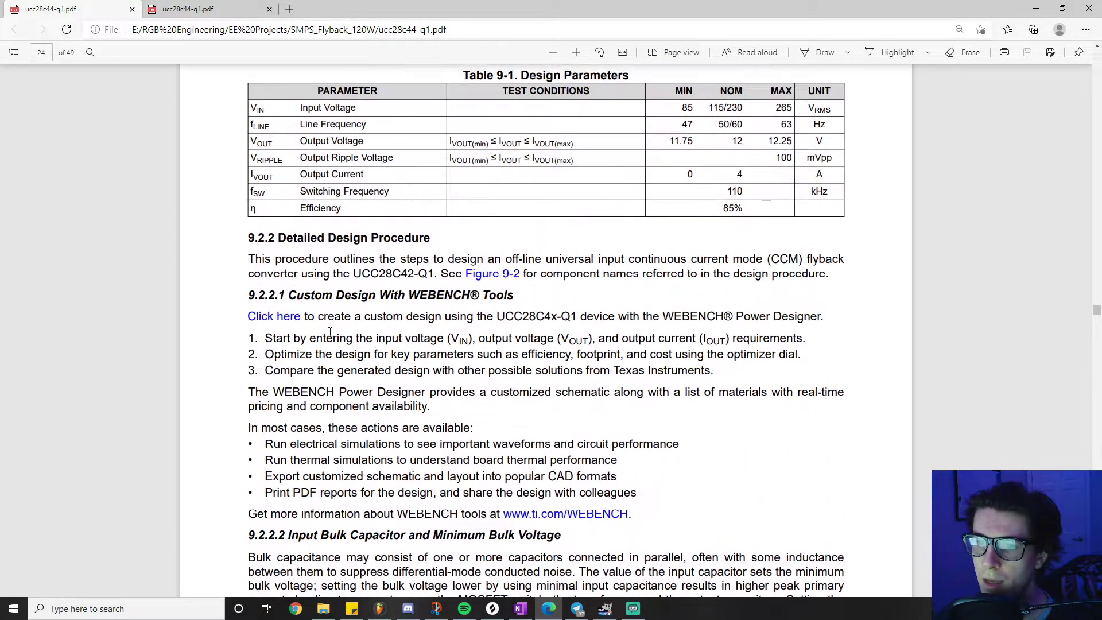
pyautogui.scroll(-14, 330, 332)
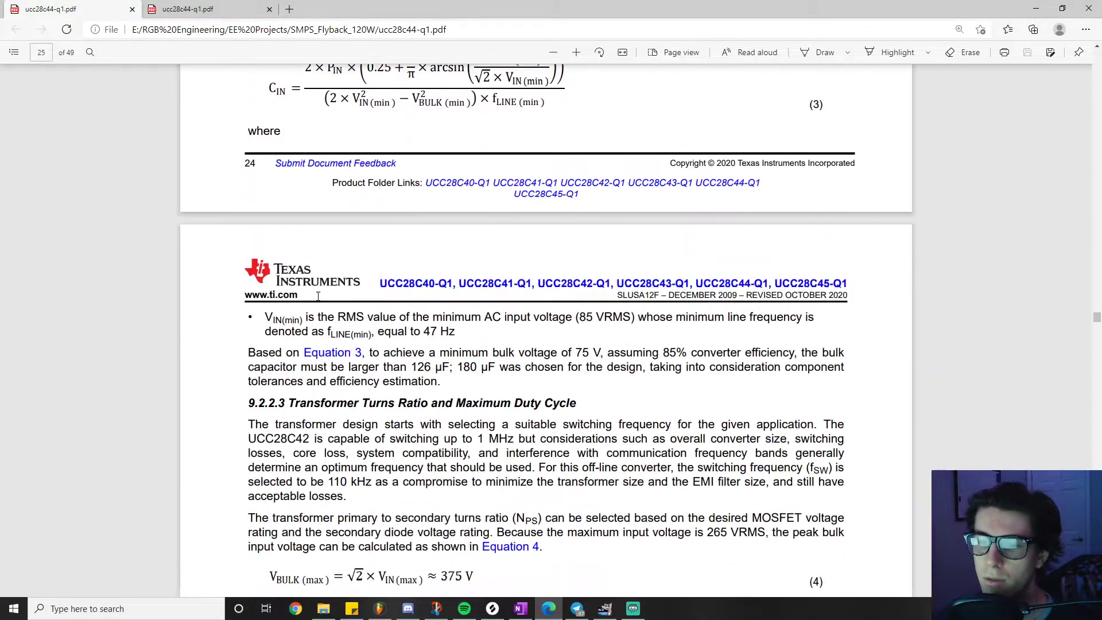
pyautogui.scroll(-15, 318, 296)
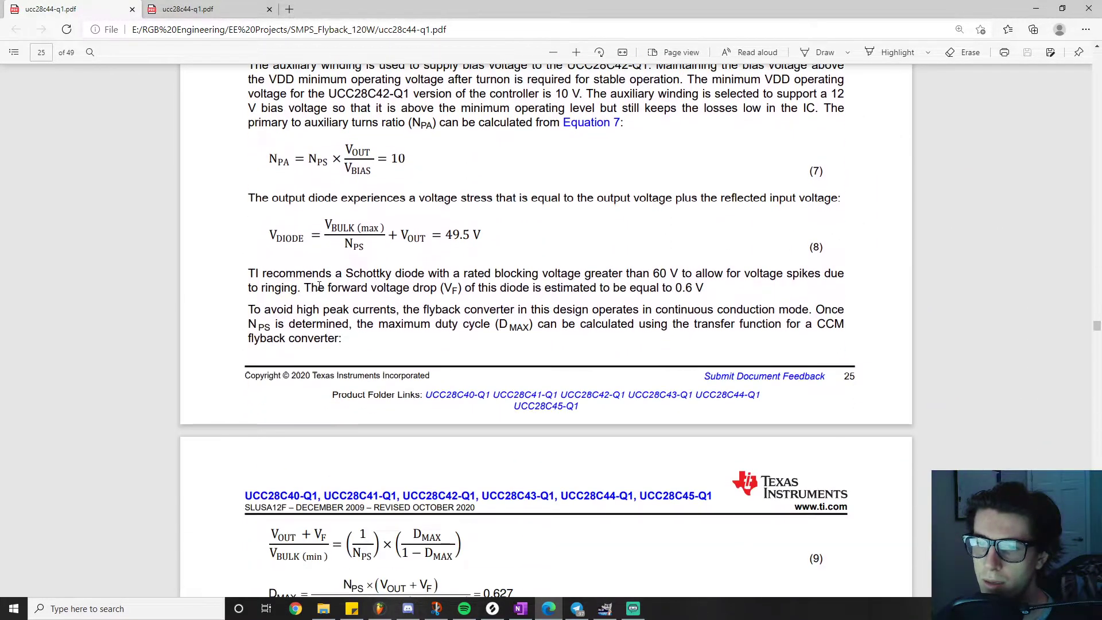
pyautogui.scroll(-2, 319, 285)
pyautogui.scroll(-10, 319, 286)
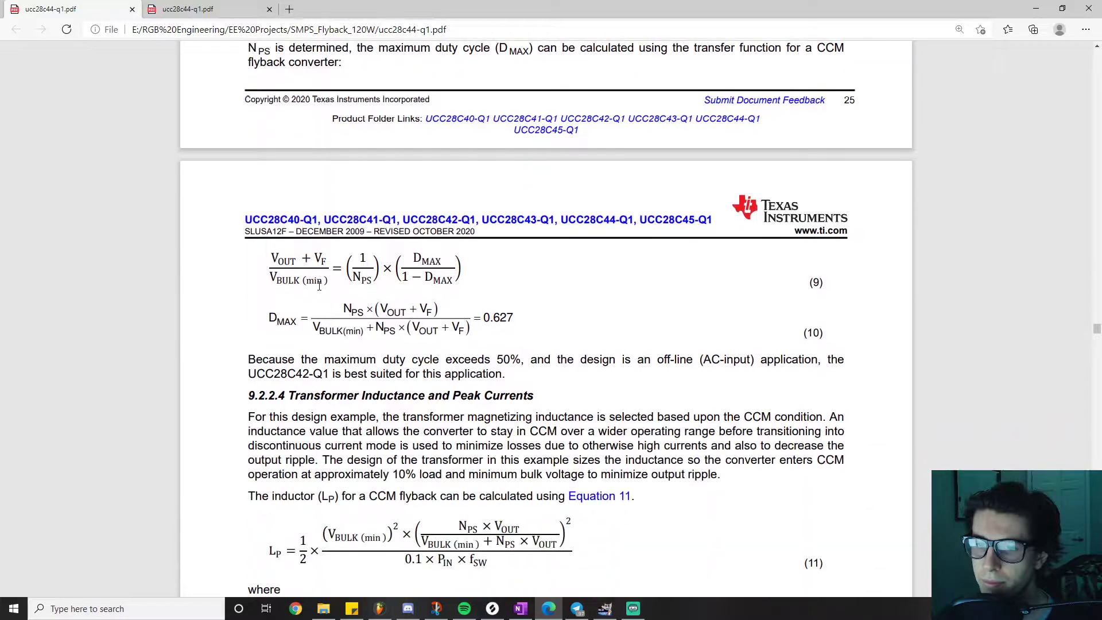
pyautogui.scroll(-5, 319, 285)
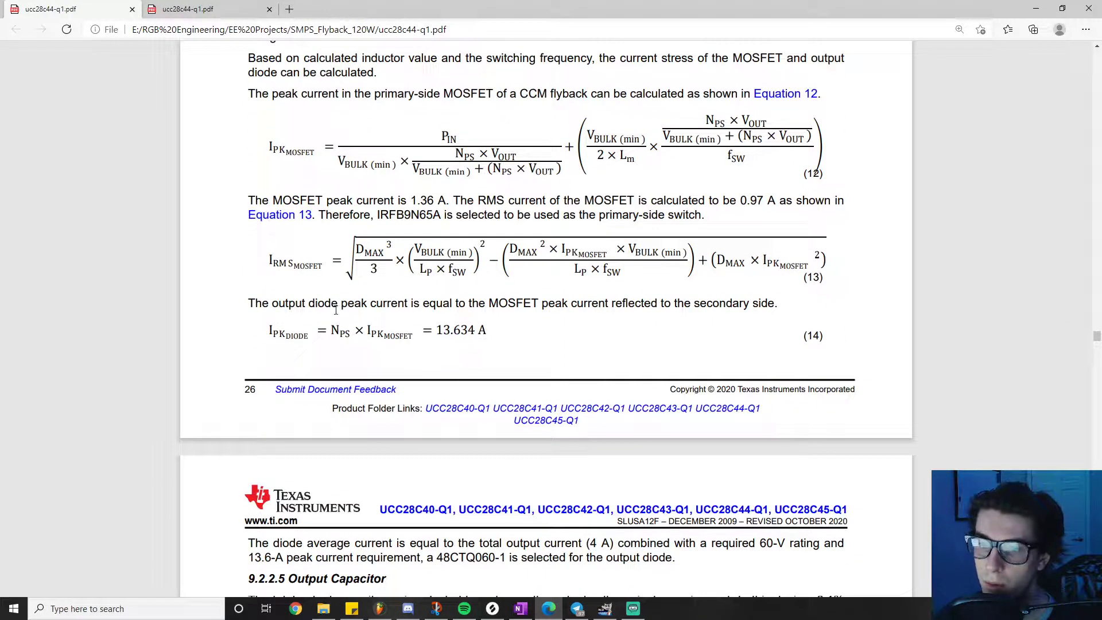
pyautogui.scroll(1, 336, 313)
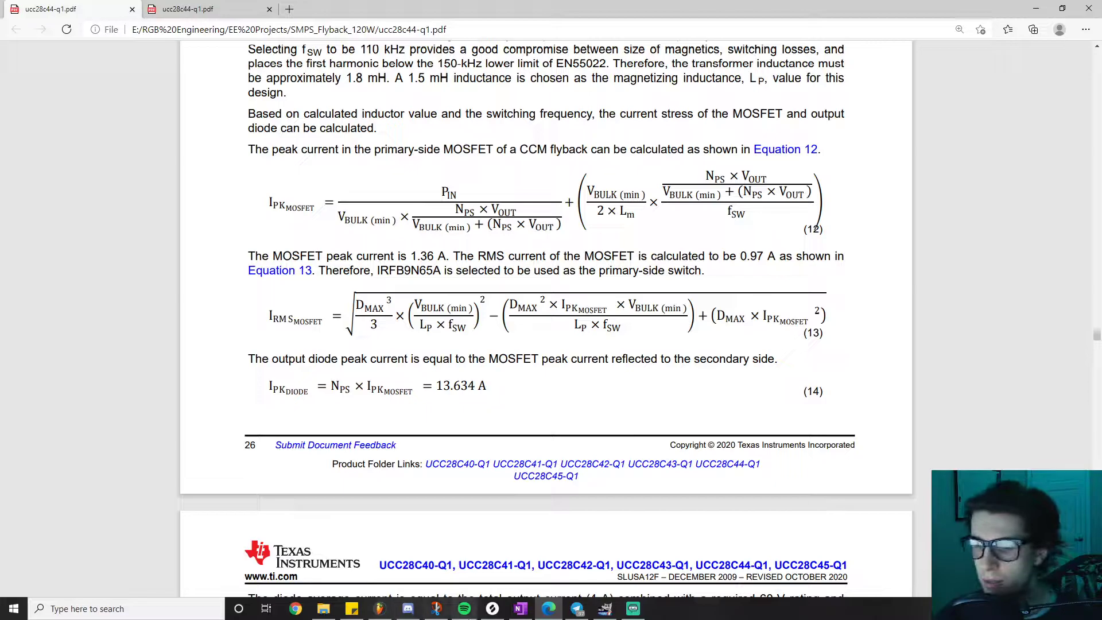
# Step: Return to the OneNote Output Diode notes page from the taskbar
pyautogui.click(521, 609)
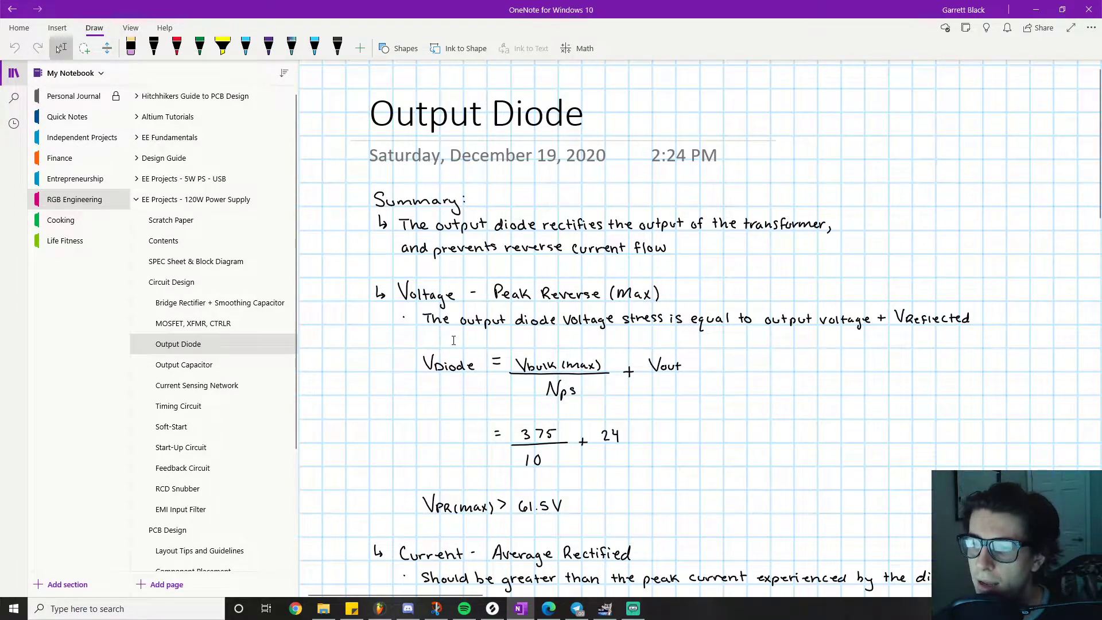
pyautogui.scroll(-1, 439, 273)
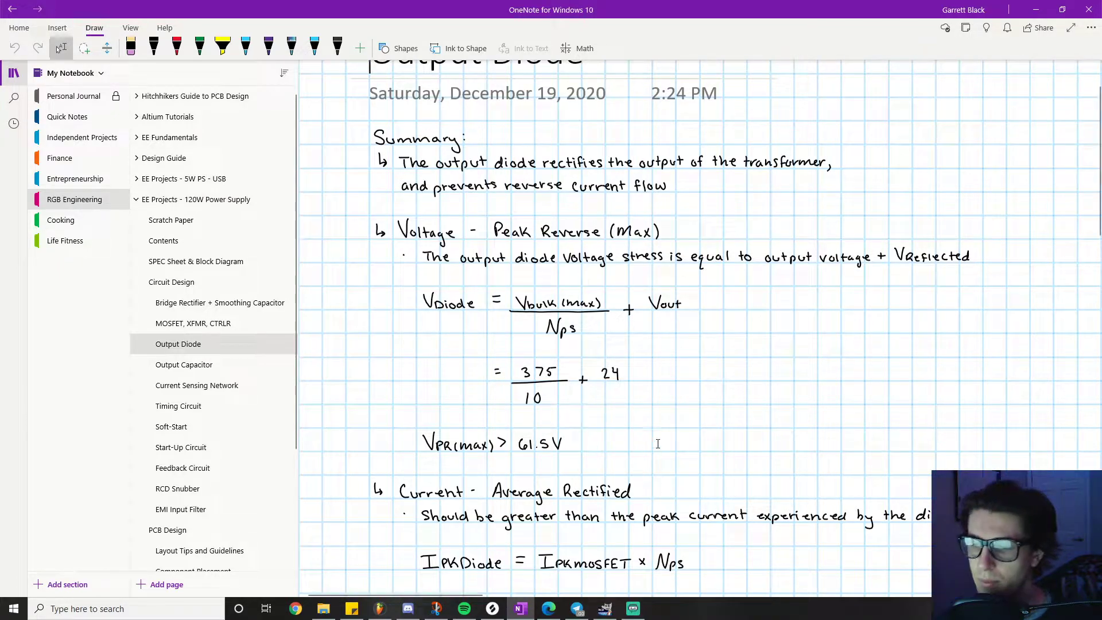
pyautogui.scroll(-2, 672, 405)
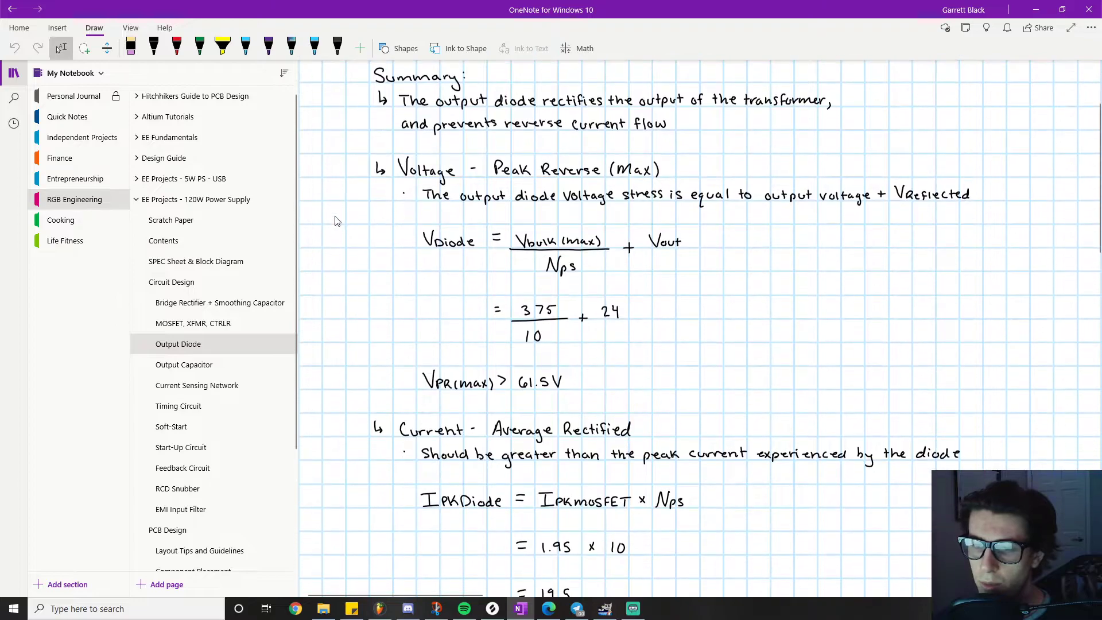
pyautogui.scroll(2, 352, 192)
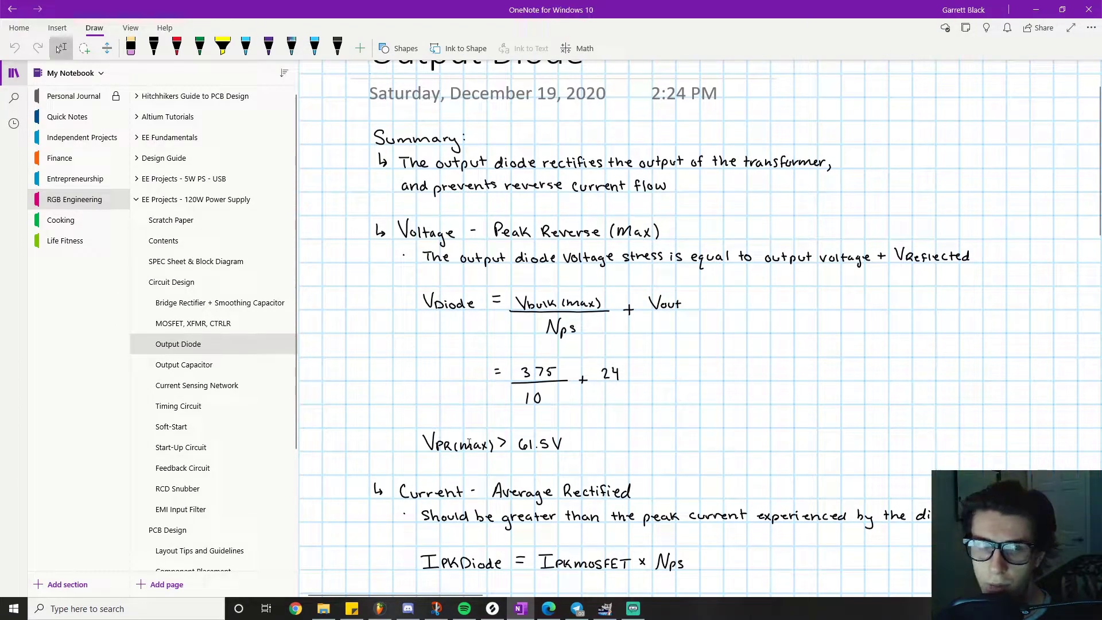
pyautogui.scroll(-4, 636, 422)
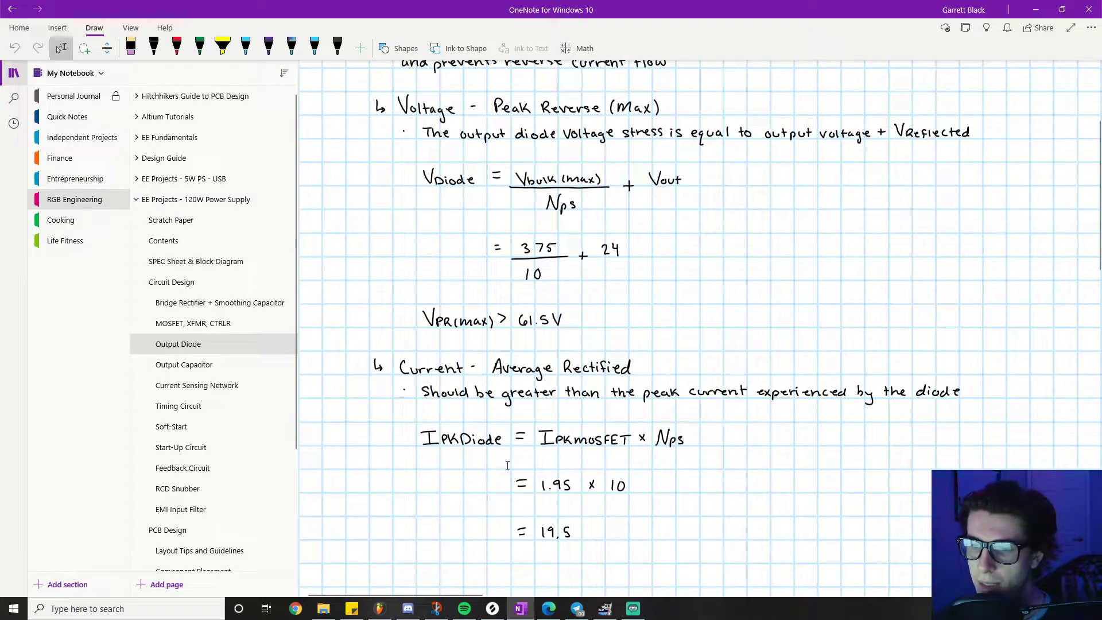
pyautogui.scroll(-2, 459, 368)
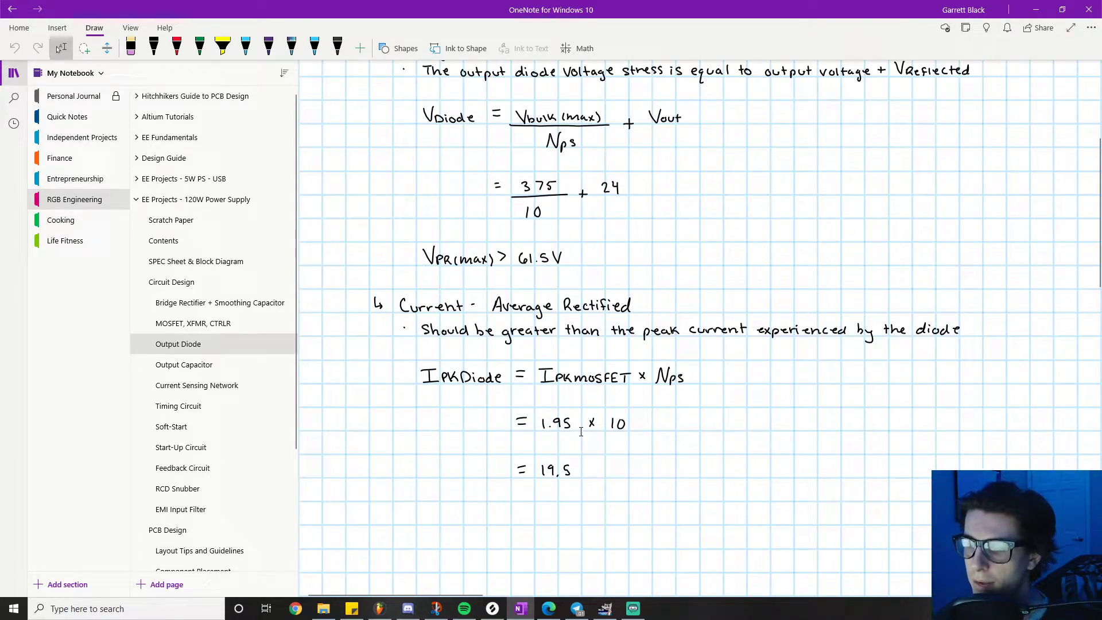
pyautogui.scroll(-2, 581, 430)
pyautogui.scroll(2, 580, 430)
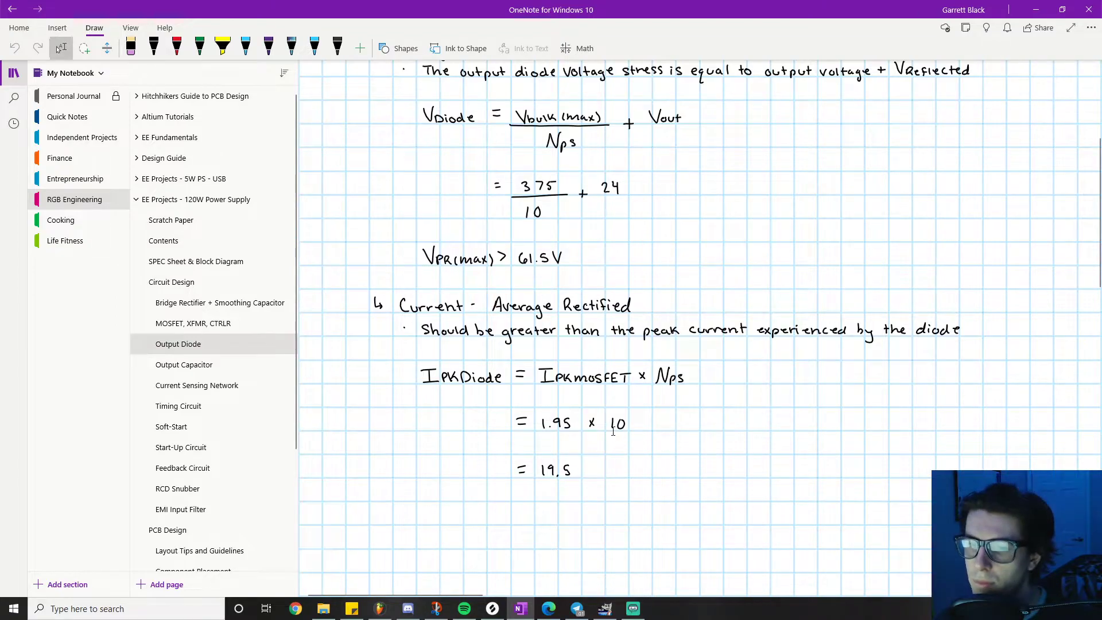
pyautogui.scroll(5, 614, 430)
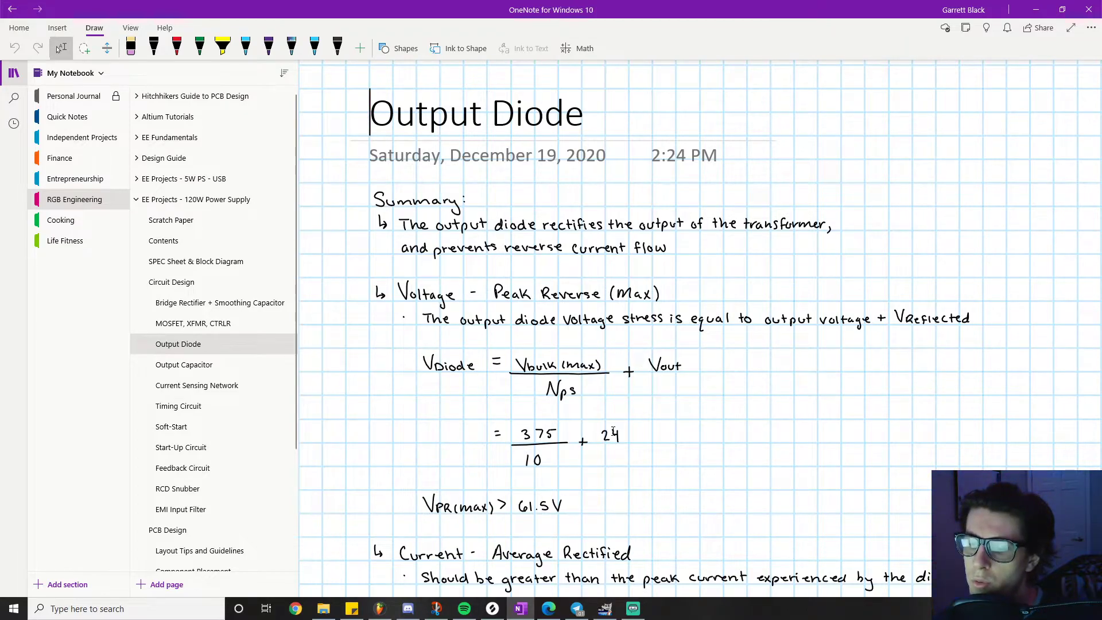
pyautogui.scroll(-1, 406, 341)
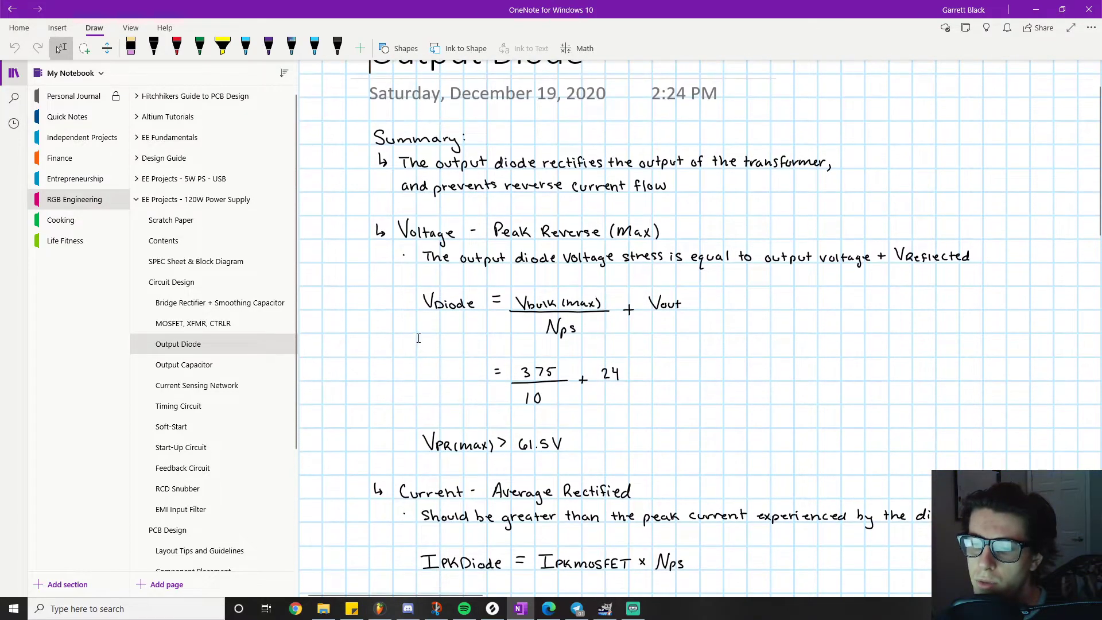
pyautogui.scroll(-2, 578, 414)
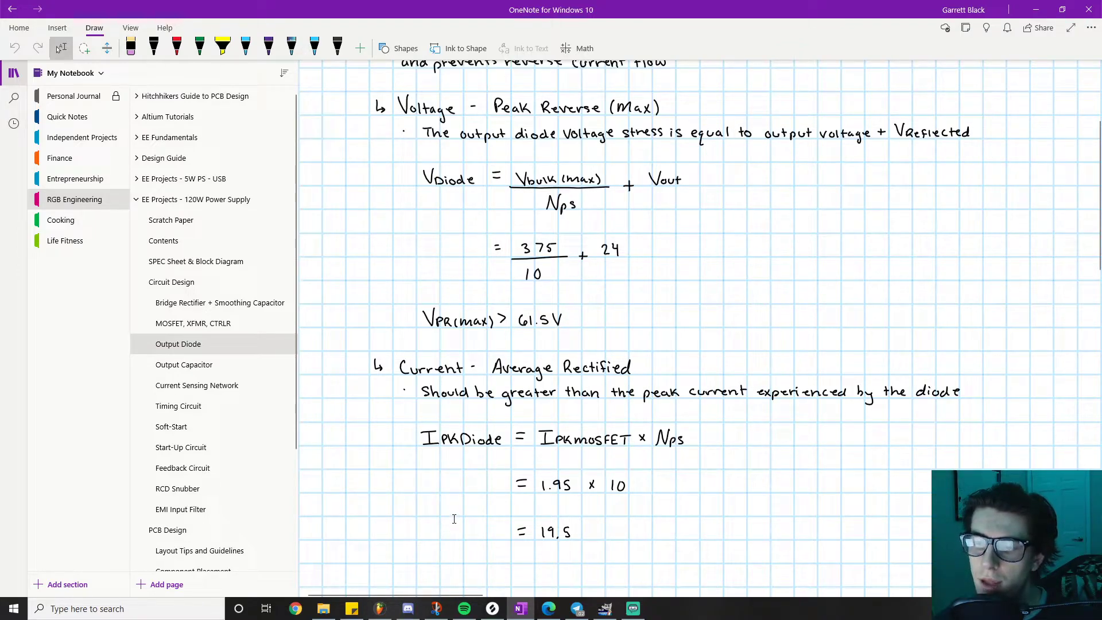
pyautogui.scroll(-3, 438, 495)
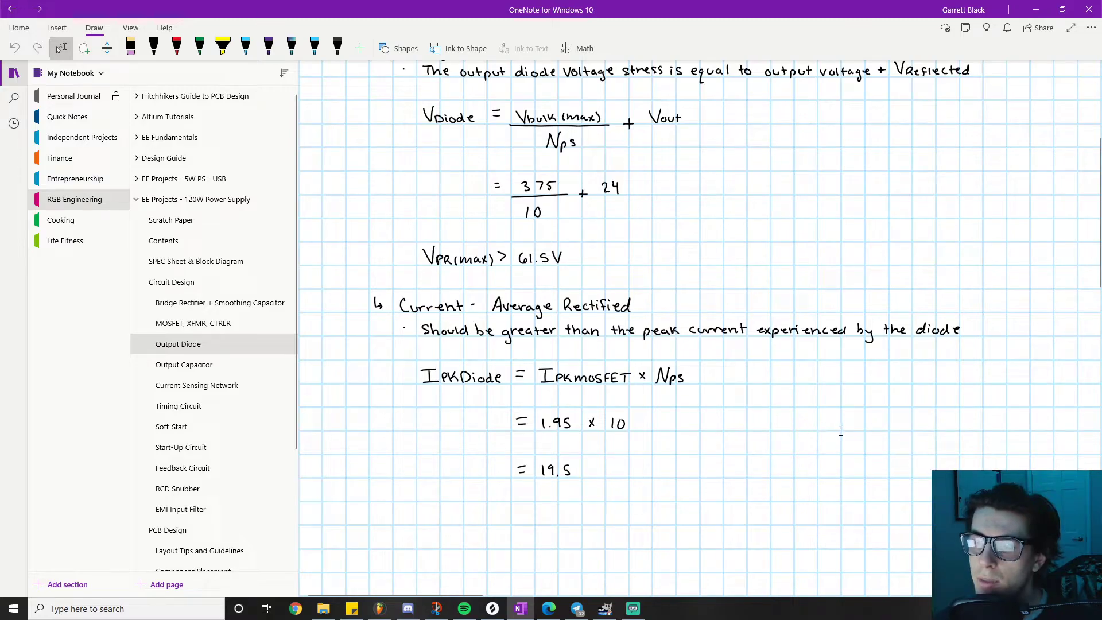
pyautogui.scroll(1, 768, 425)
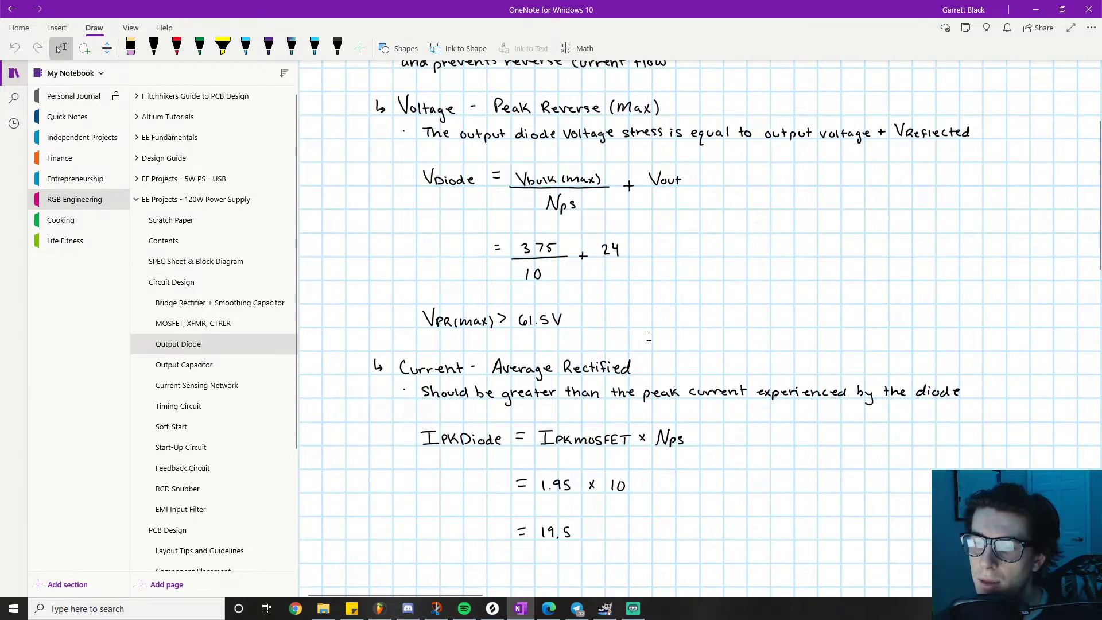
pyautogui.scroll(-1, 743, 405)
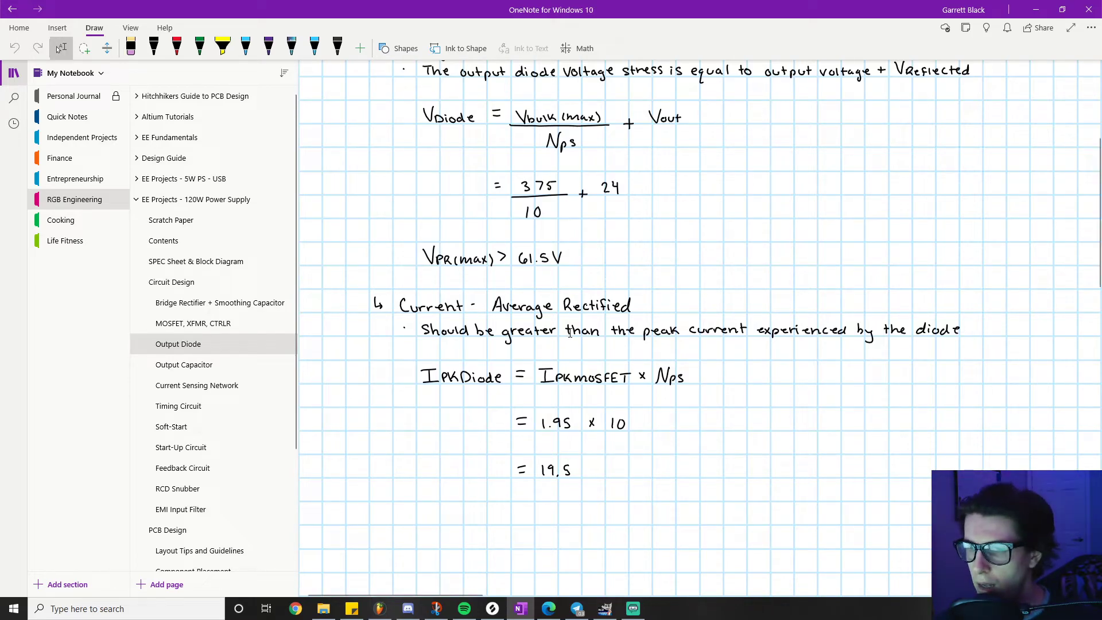
pyautogui.scroll(1, 632, 299)
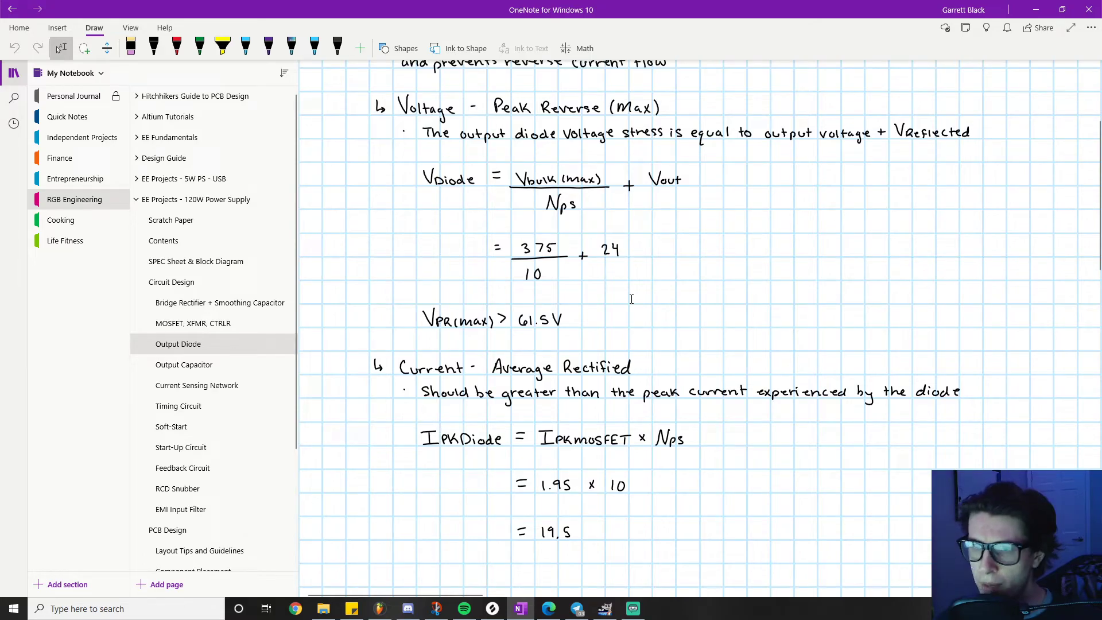
pyautogui.scroll(2, 631, 298)
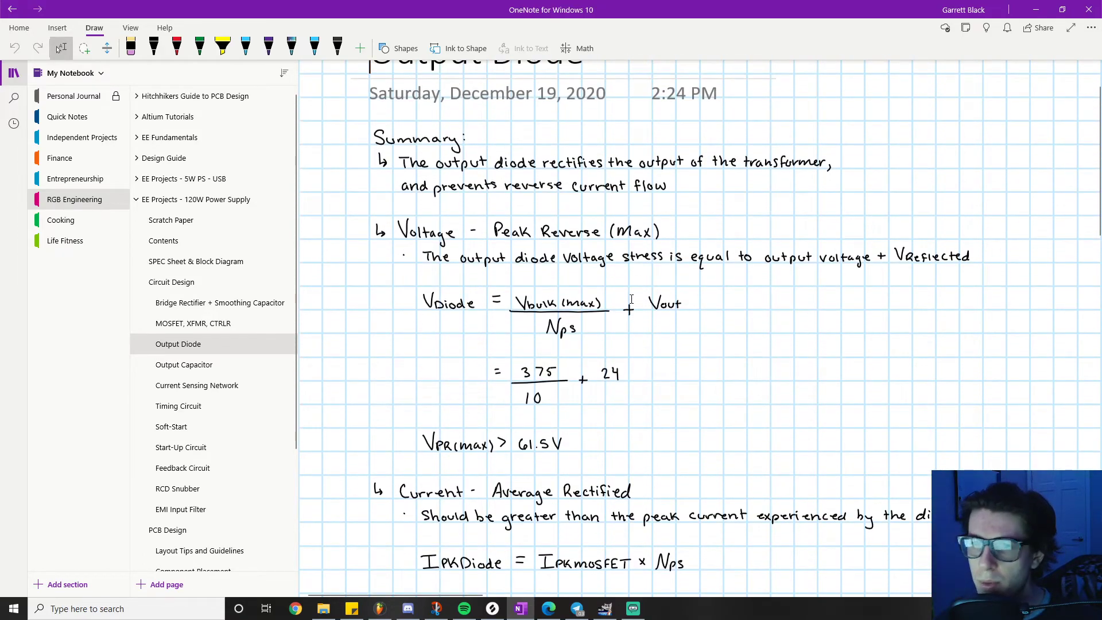
pyautogui.scroll(1, 632, 298)
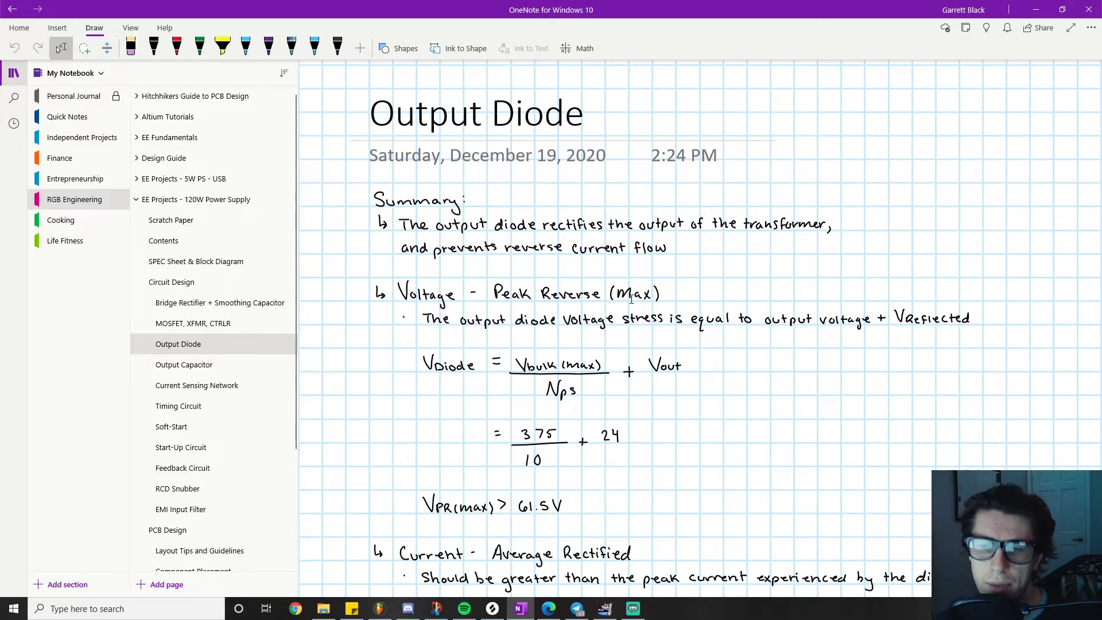
pyautogui.scroll(-4, 631, 299)
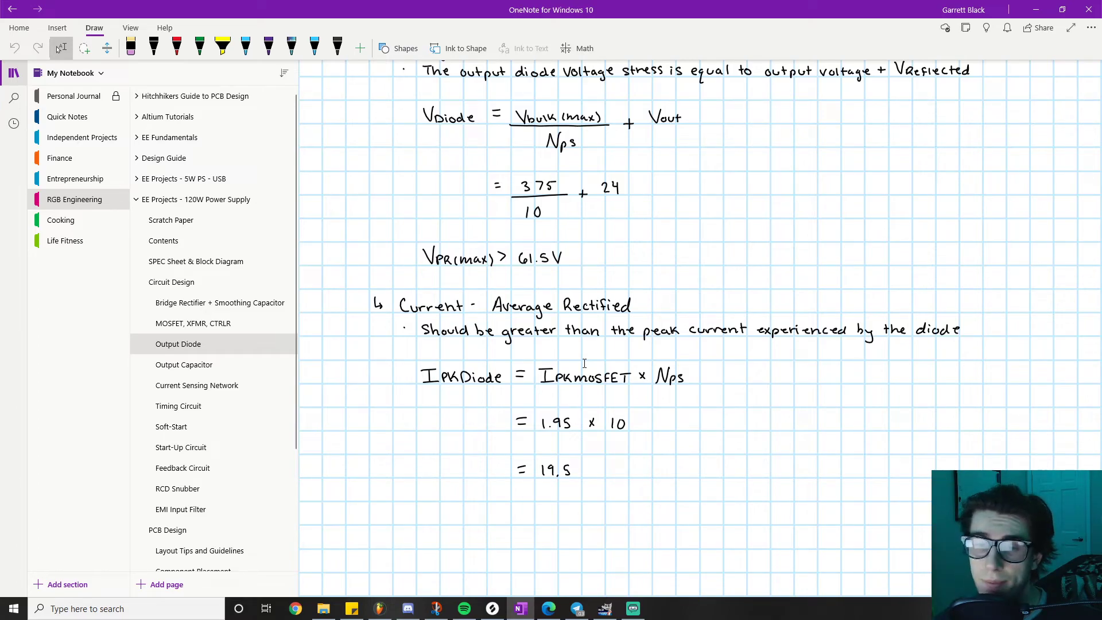
pyautogui.scroll(5, 585, 363)
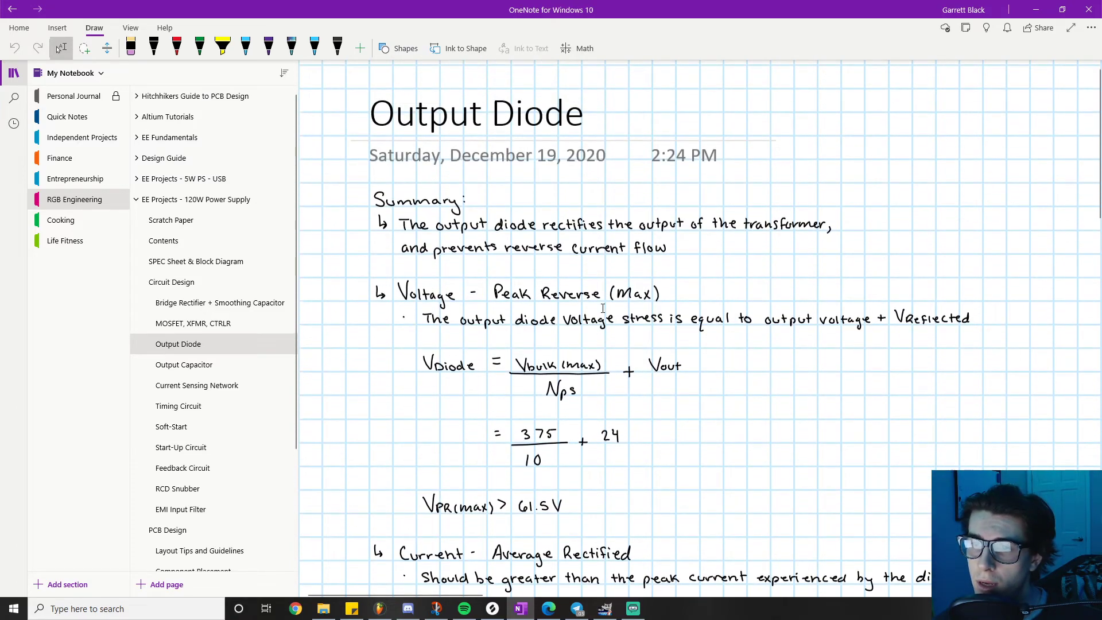